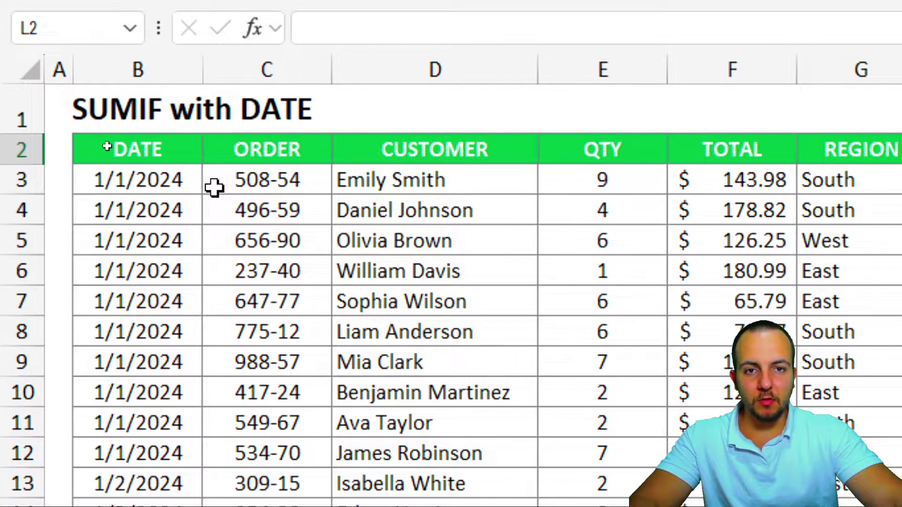
# - Point out the report's DATE, ORDER, CUSTOMER, QTY, REGION, DELIVERY and TOTAL columns
pyautogui.click(155, 67)
pyautogui.click(281, 66)
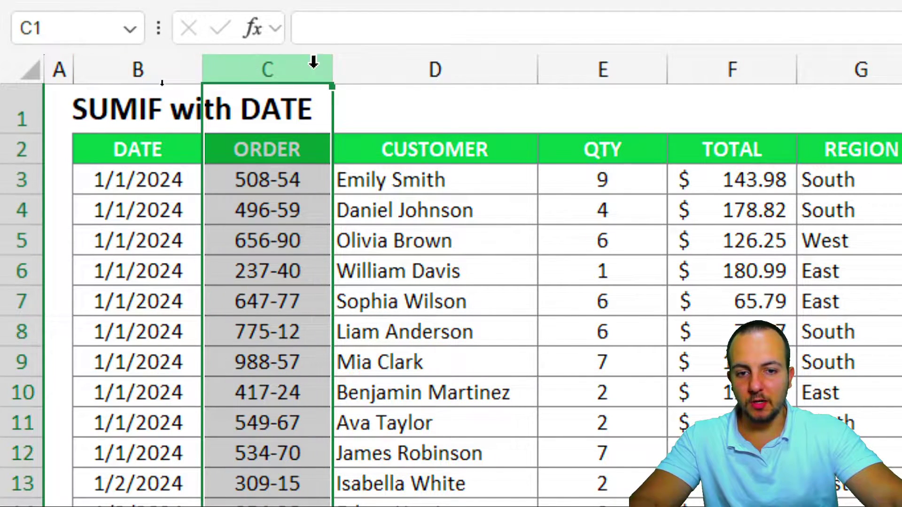
pyautogui.click(435, 69)
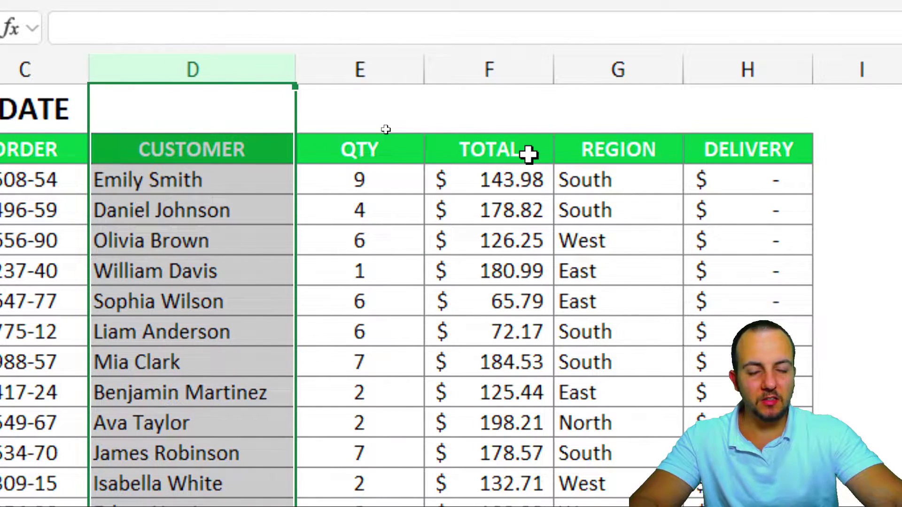
pyautogui.click(382, 70)
pyautogui.click(620, 70)
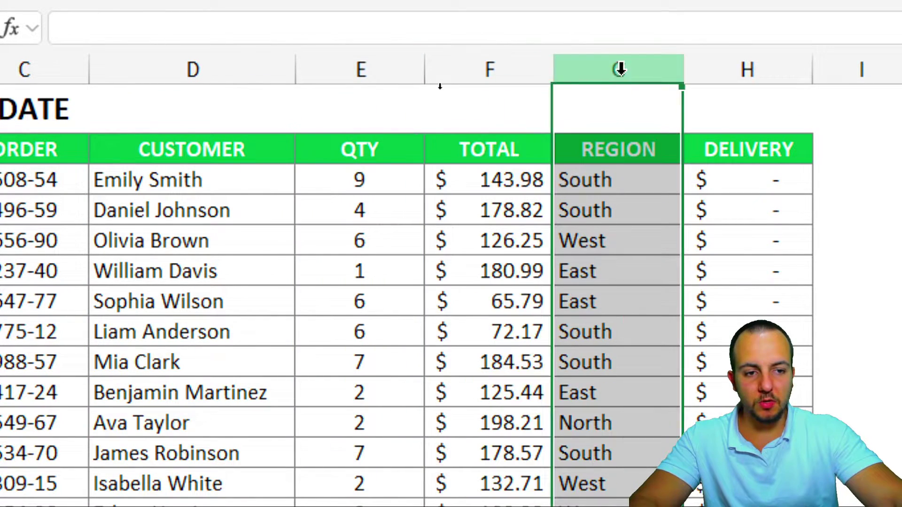
pyautogui.click(729, 68)
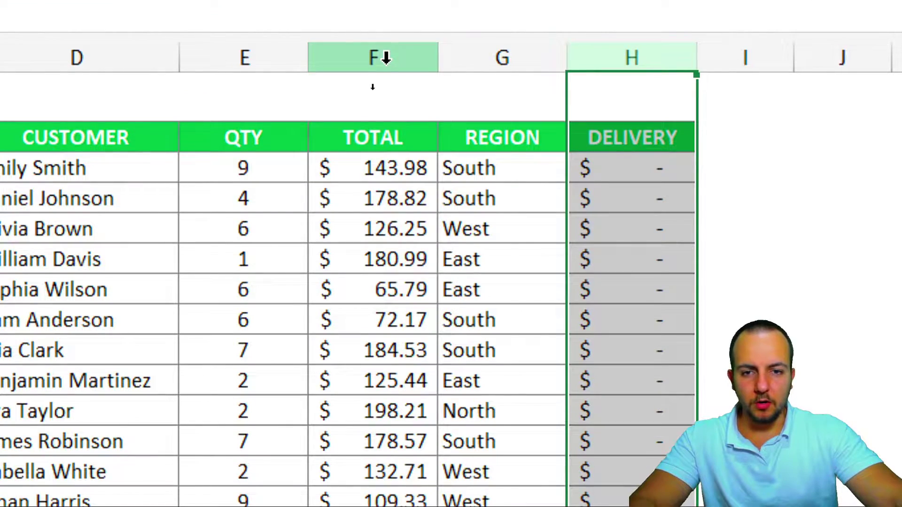
pyautogui.click(366, 84)
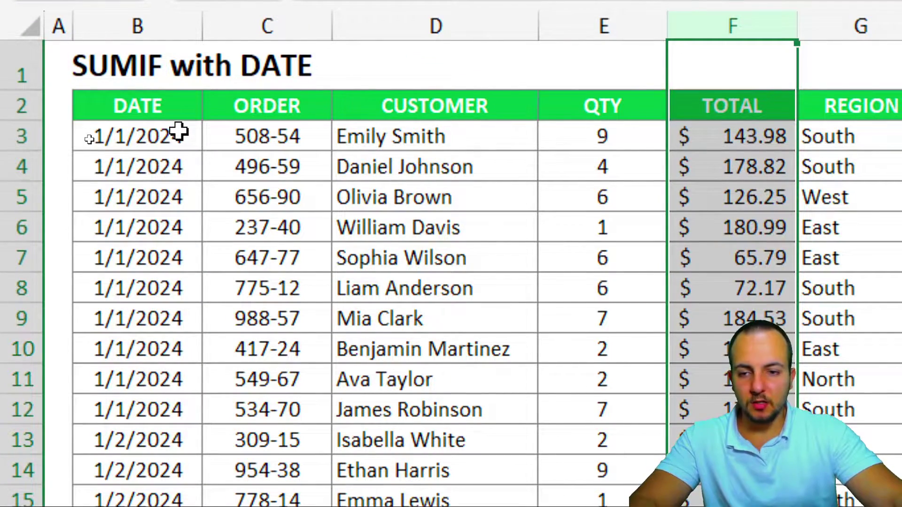
# - Highlight the order rows dated 1/1/2024 and 1/2/2024, then clear the marking
pyautogui.moveTo(189, 138); pyautogui.dragTo(170, 410)
pyautogui.hotkey('shift', 'space')
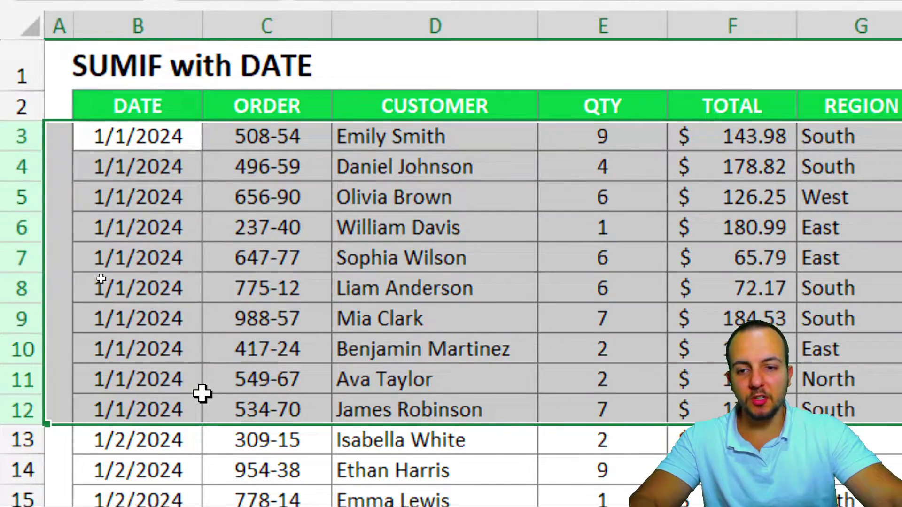
pyautogui.scroll(-3, 216, 392)
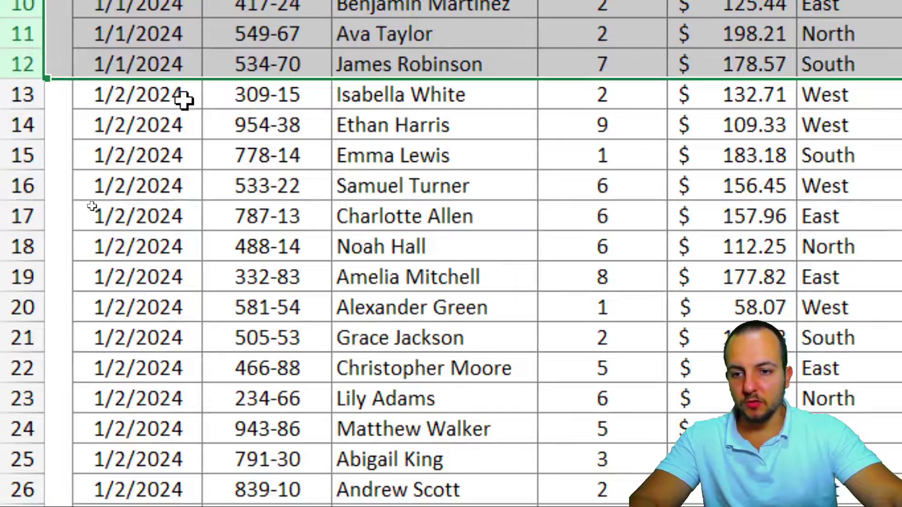
pyautogui.moveTo(182, 97); pyautogui.dragTo(142, 434)
pyautogui.scroll(-4, 302, 268)
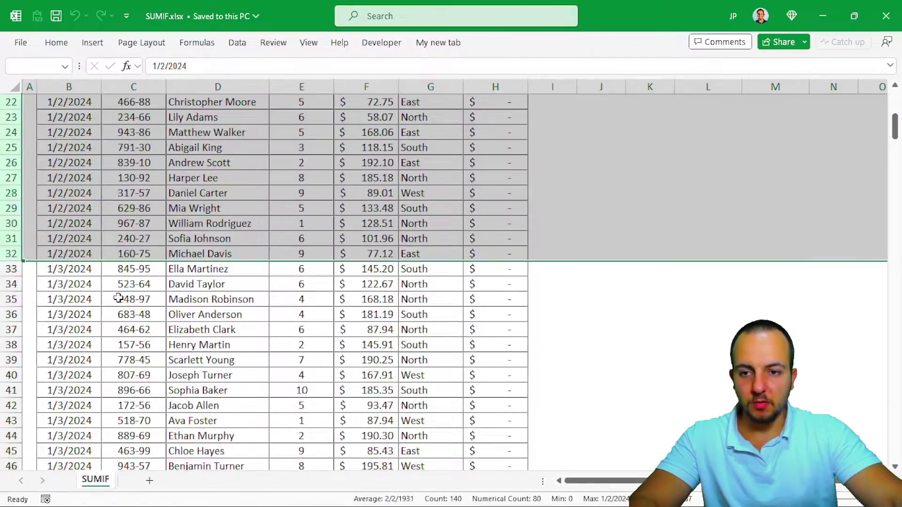
pyautogui.scroll(7, 135, 288)
pyautogui.click(77, 123)
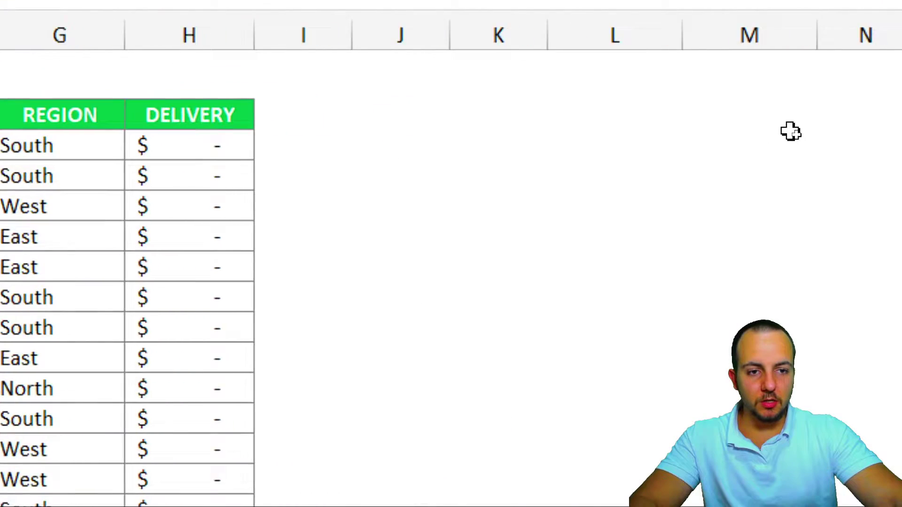
# - Add the side-table headers DATE and TOTAL next to each other beside the report
pyautogui.click(666, 58)
pyautogui.click(641, 141)
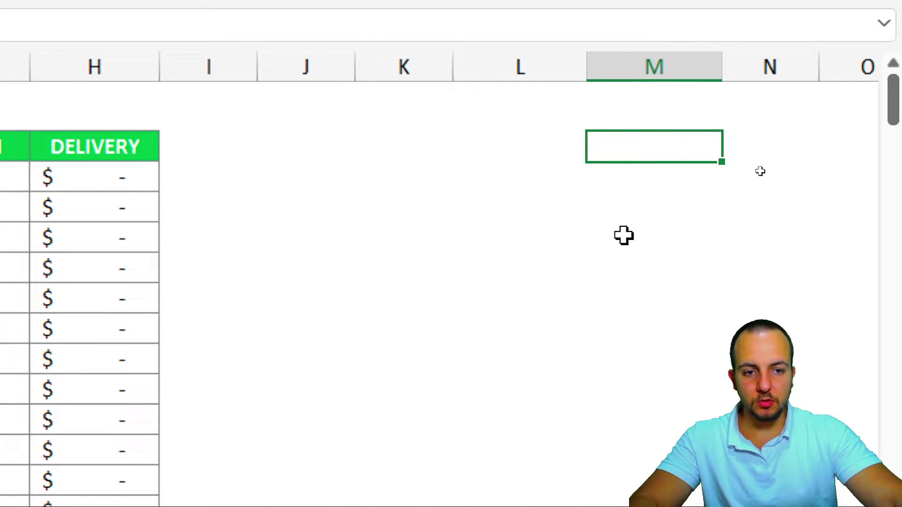
pyautogui.write('TOTAL')
pyautogui.press('Return')
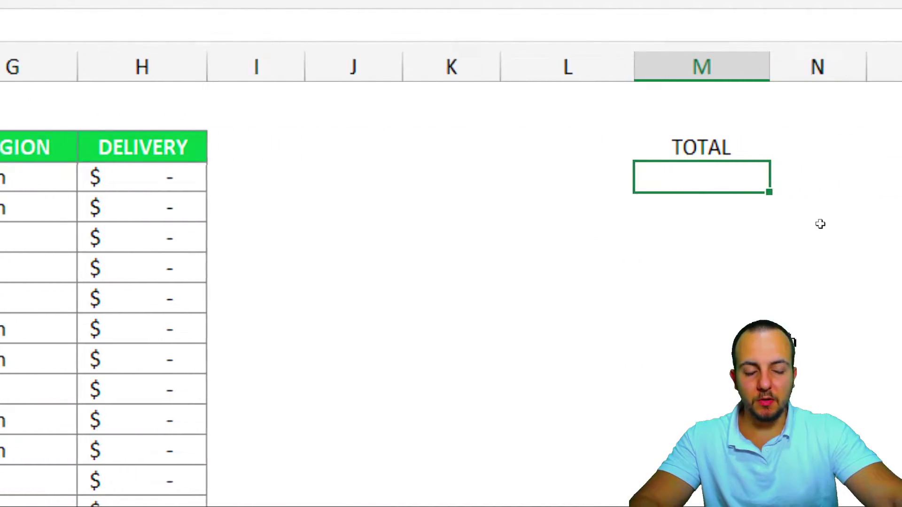
pyautogui.press('Up')
pyautogui.press('Left')
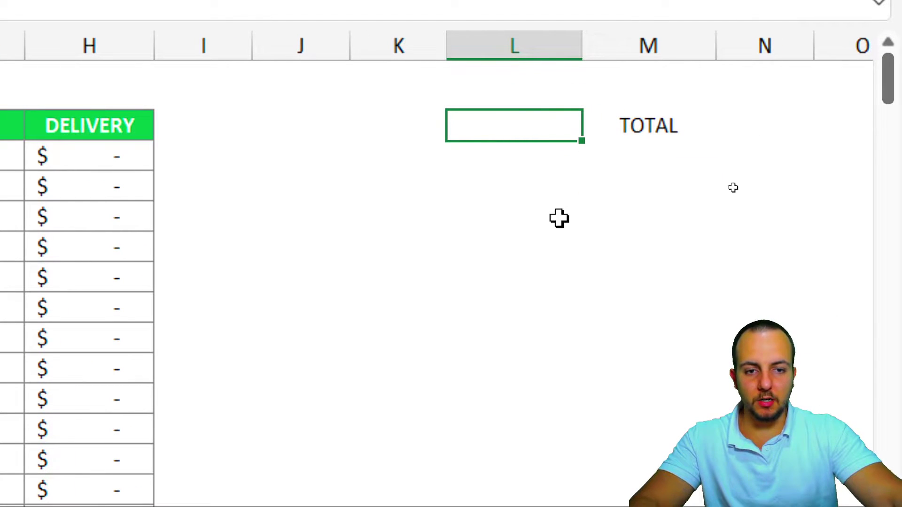
pyautogui.write('DATE')
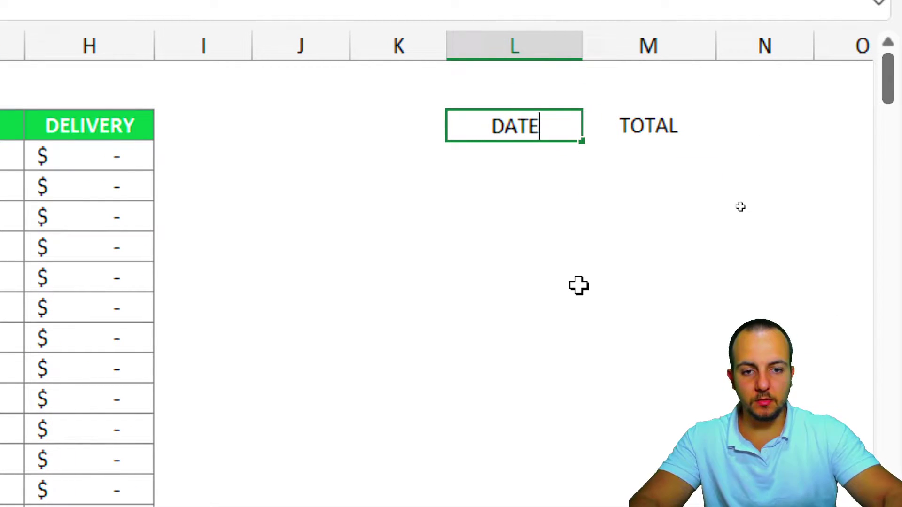
pyautogui.press('Return')
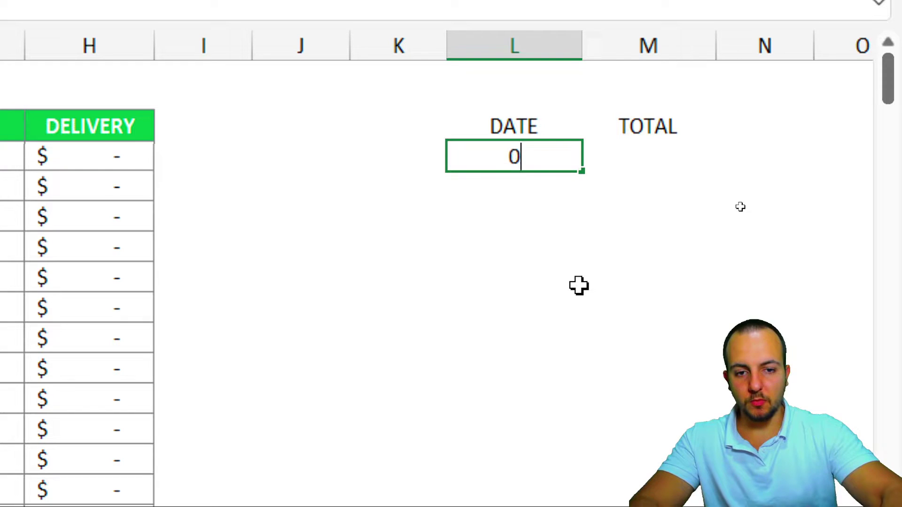
# - Enter 1/1/2024 under DATE and list the following dates down column L
pyautogui.write('01/01/2024')
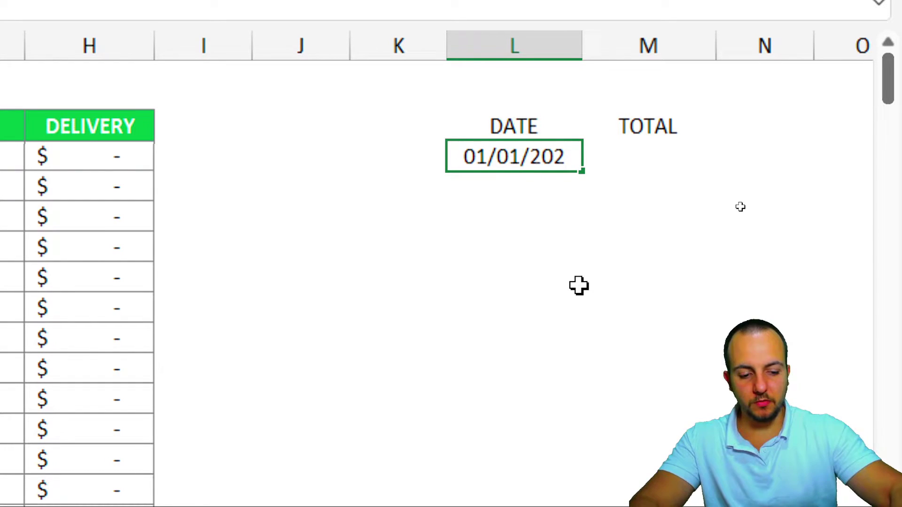
pyautogui.press('Return')
pyautogui.moveTo(543, 161); pyautogui.dragTo(544, 193)
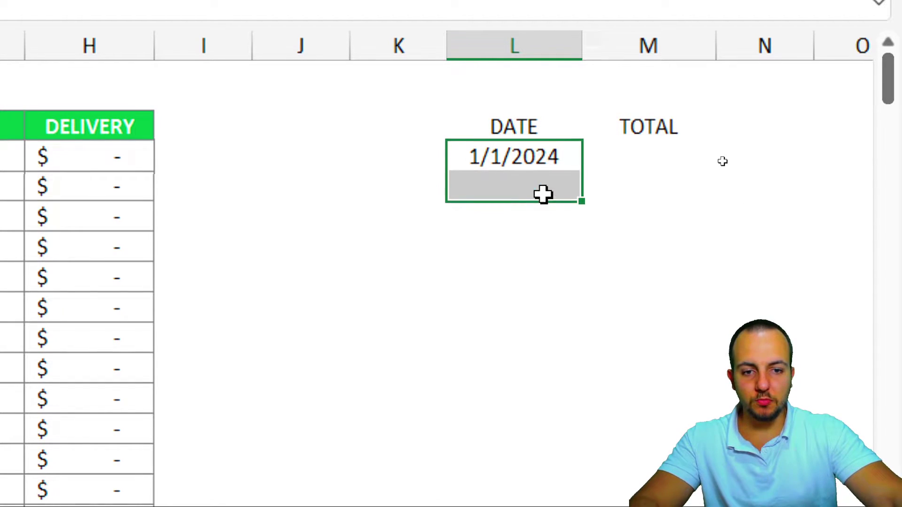
pyautogui.click(527, 194)
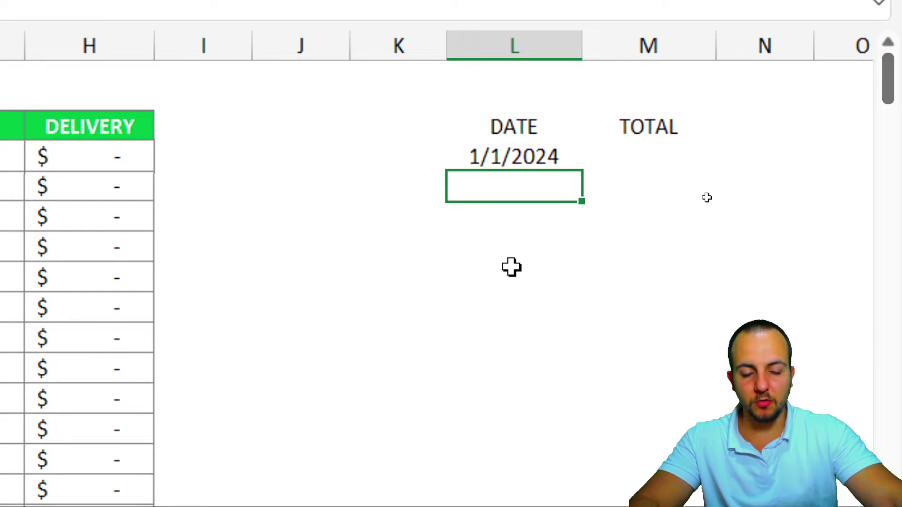
pyautogui.click(543, 215)
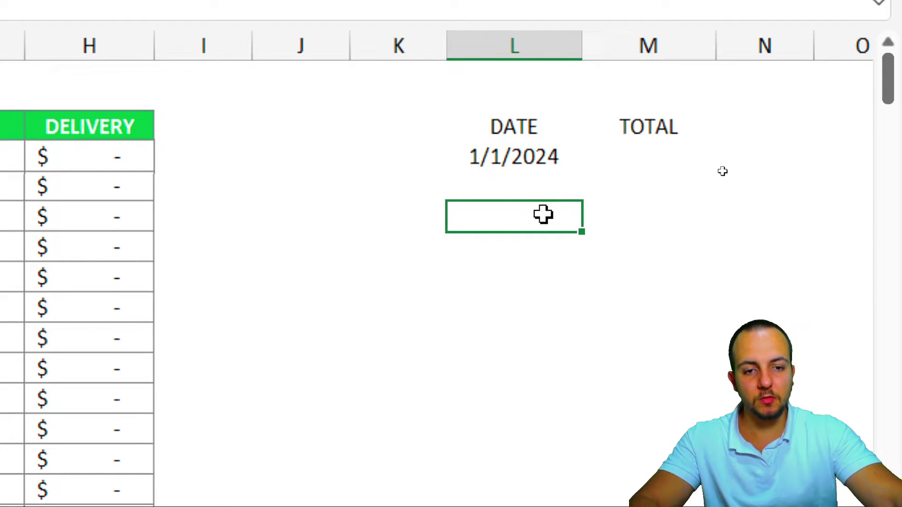
pyautogui.click(526, 191)
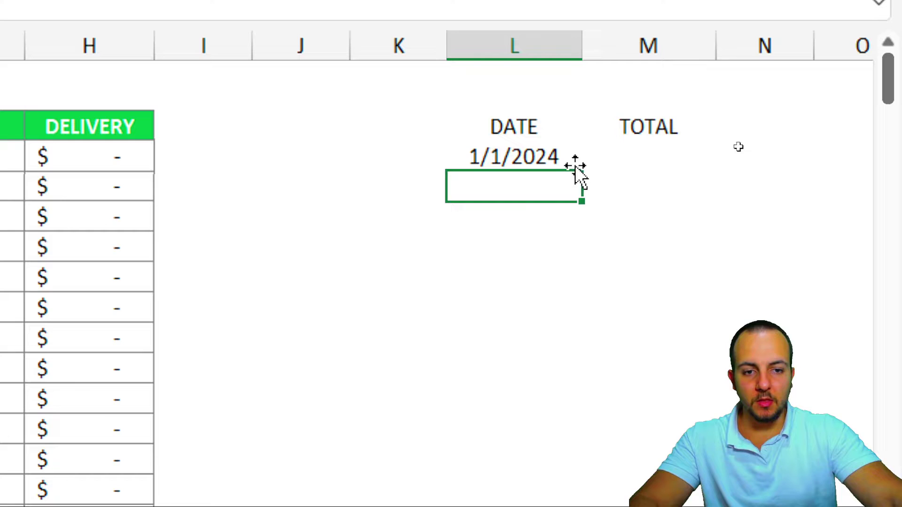
pyautogui.click(540, 165)
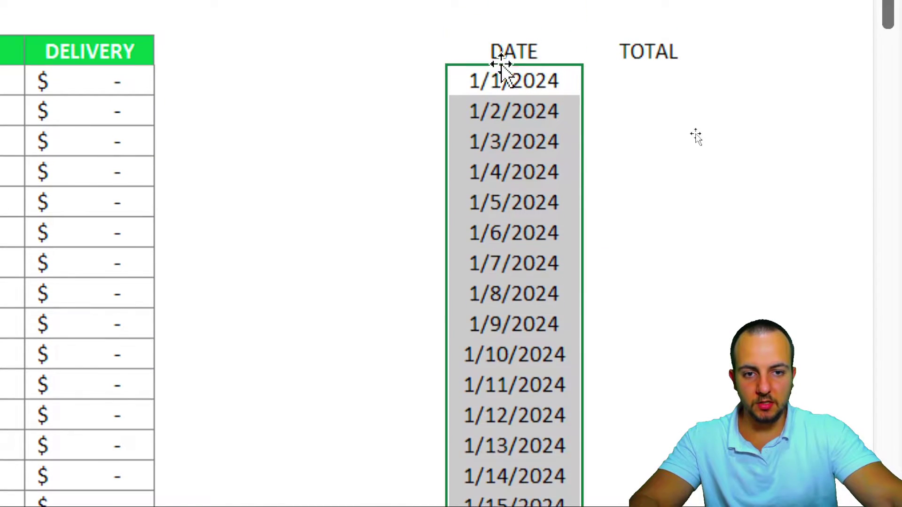
pyautogui.click(518, 62)
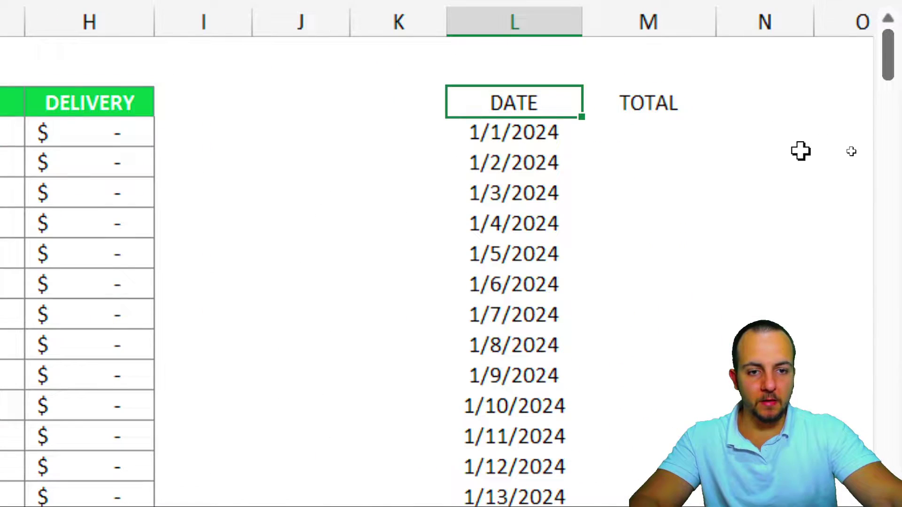
pyautogui.click(787, 142)
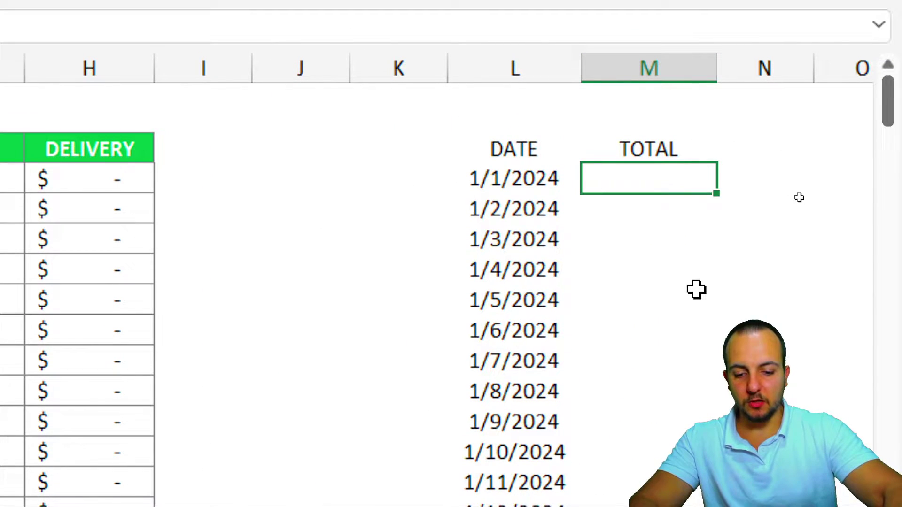
# - Build a SUMIF in M3 using column B as range, L3 as criteria and column F as sum range
pyautogui.write('=sumif')
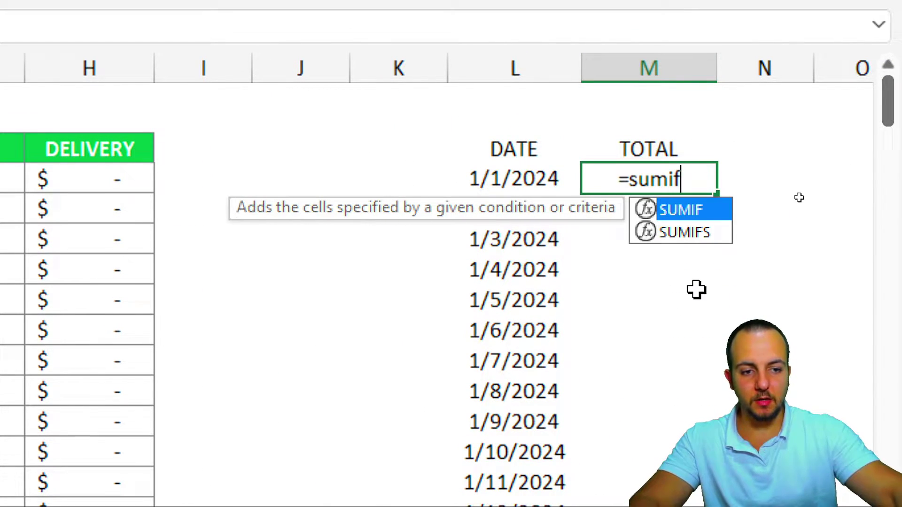
pyautogui.doubleClick(693, 211)
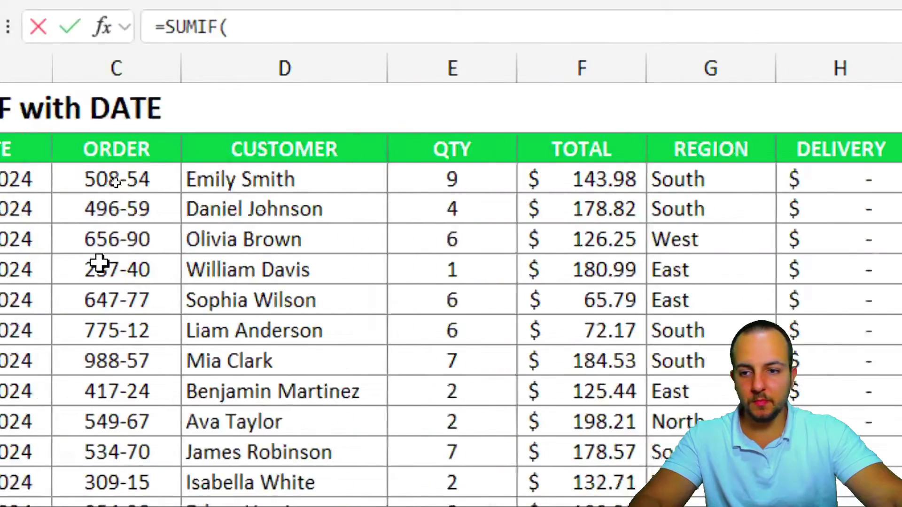
pyautogui.moveTo(20, 181); pyautogui.dragTo(0, 332)
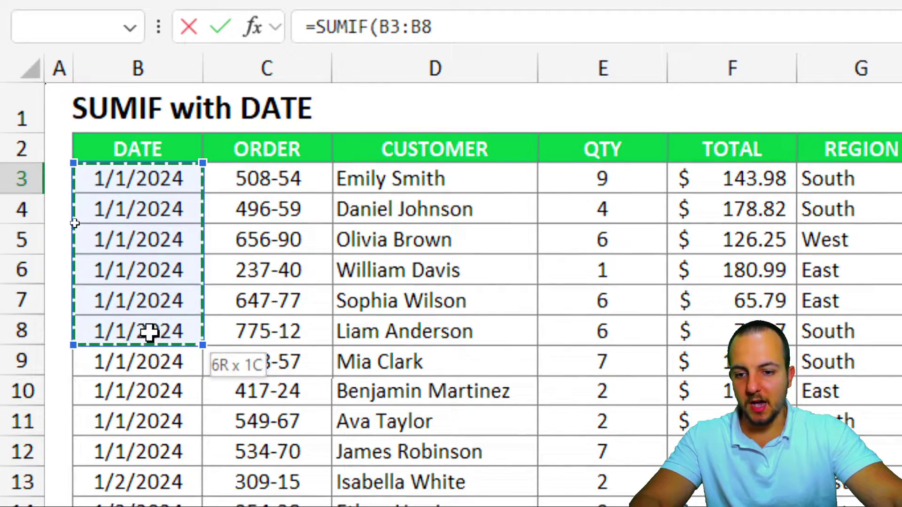
pyautogui.moveTo(149, 332); pyautogui.dragTo(138, 418)
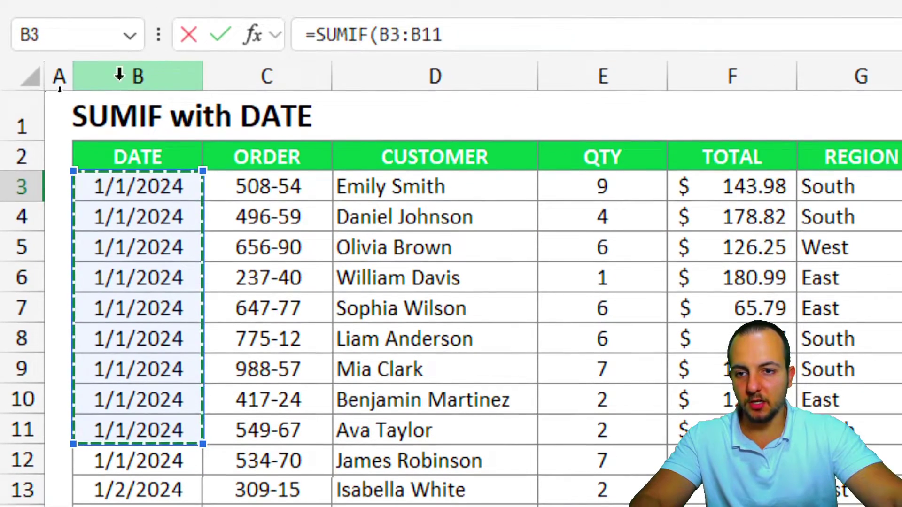
pyautogui.click(135, 68)
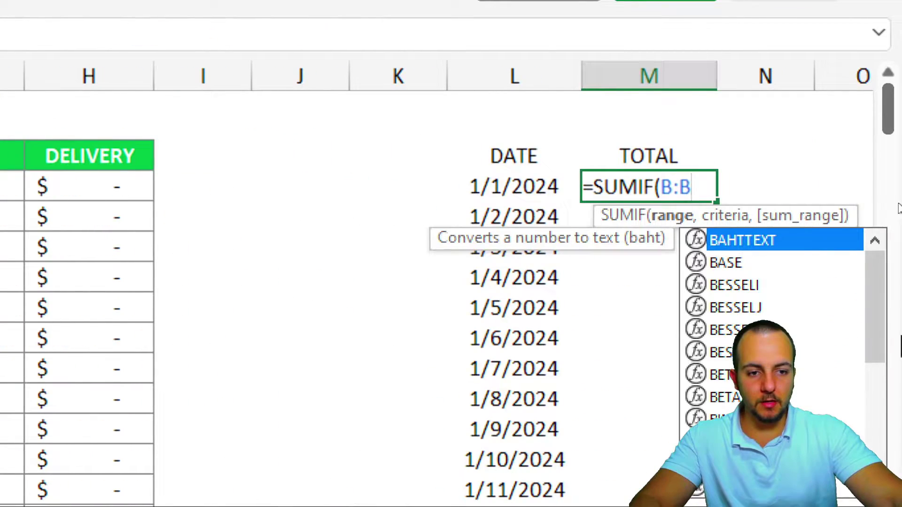
pyautogui.write(',')
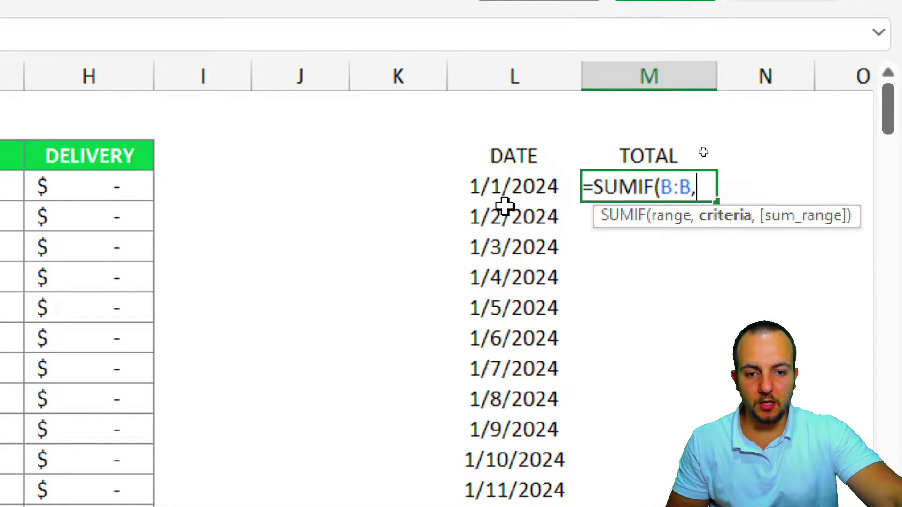
pyautogui.click(502, 188)
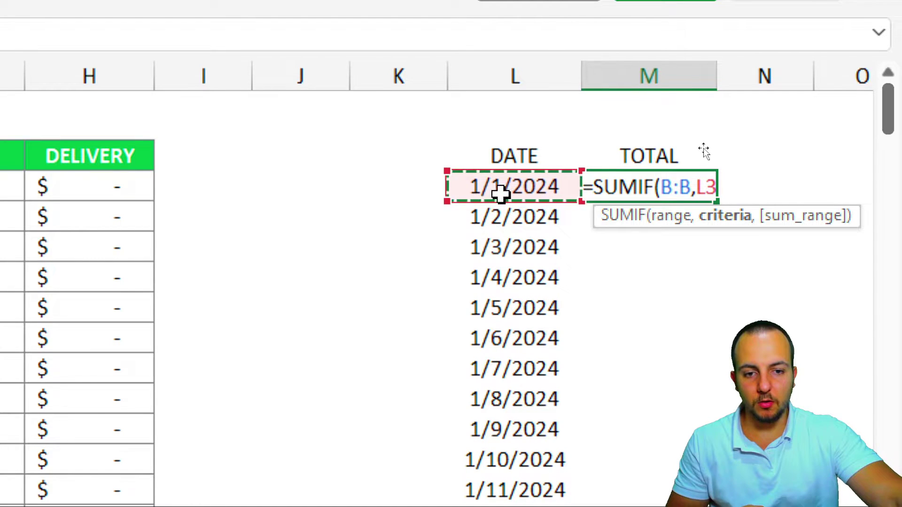
pyautogui.moveTo(499, 202); pyautogui.dragTo(526, 216)
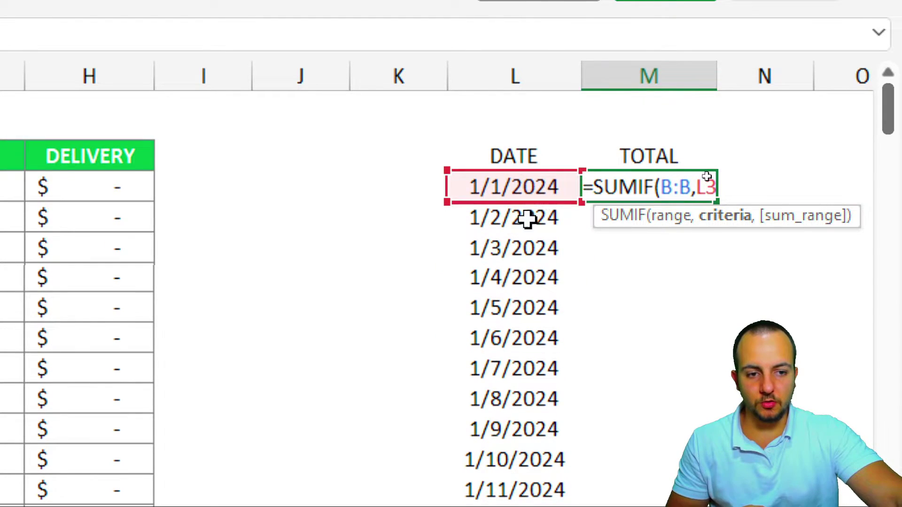
pyautogui.write(',')
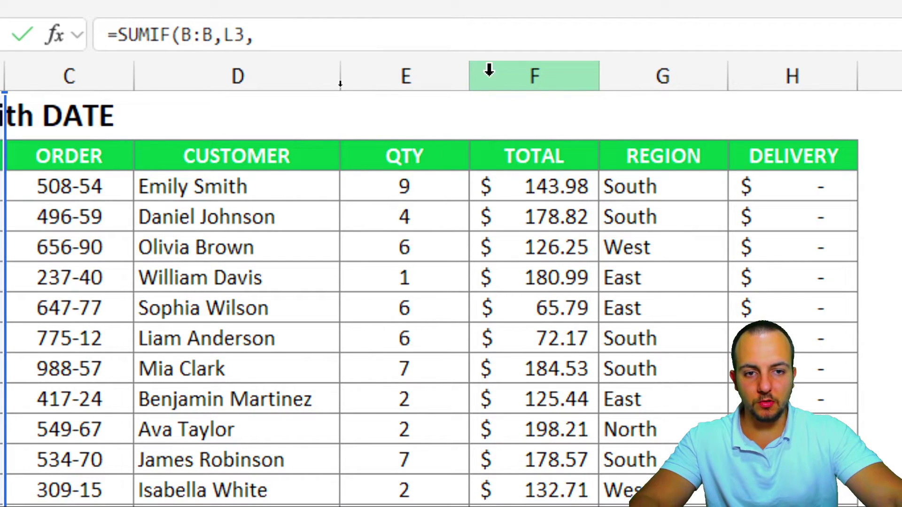
pyautogui.click(550, 69)
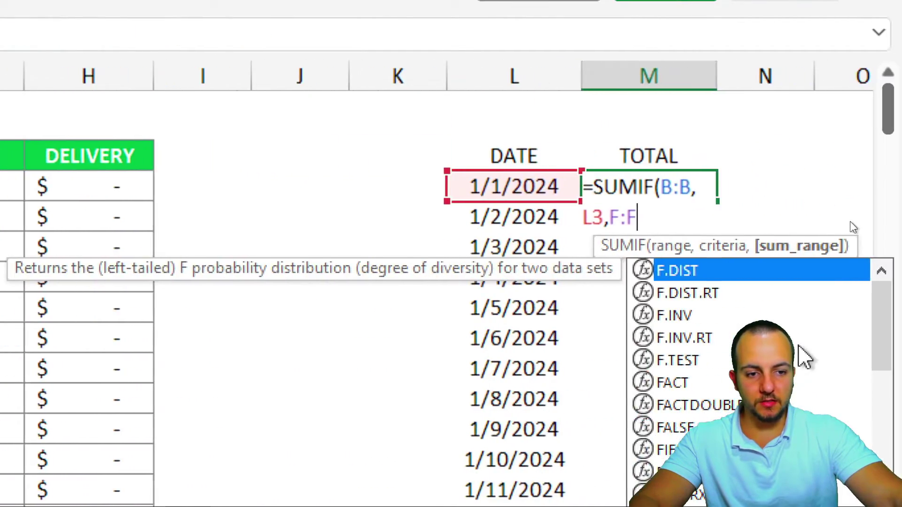
# - Close and commit the M3 SUMIF formula, then fill it down beside every date
pyautogui.write(')')
pyautogui.press('Return')
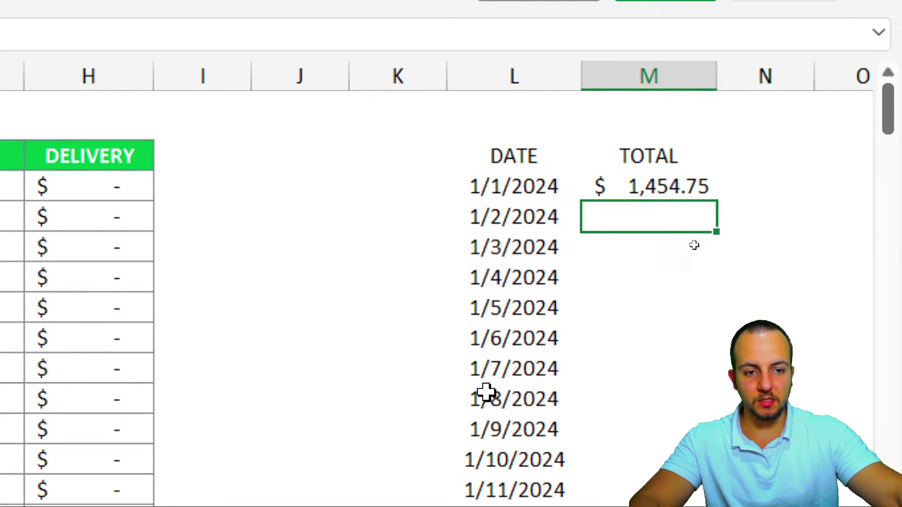
pyautogui.click(548, 185)
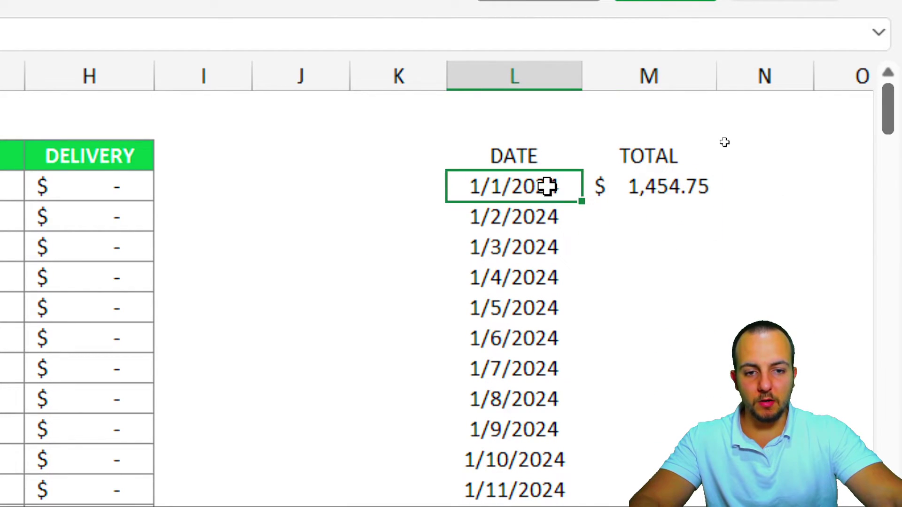
pyautogui.click(628, 186)
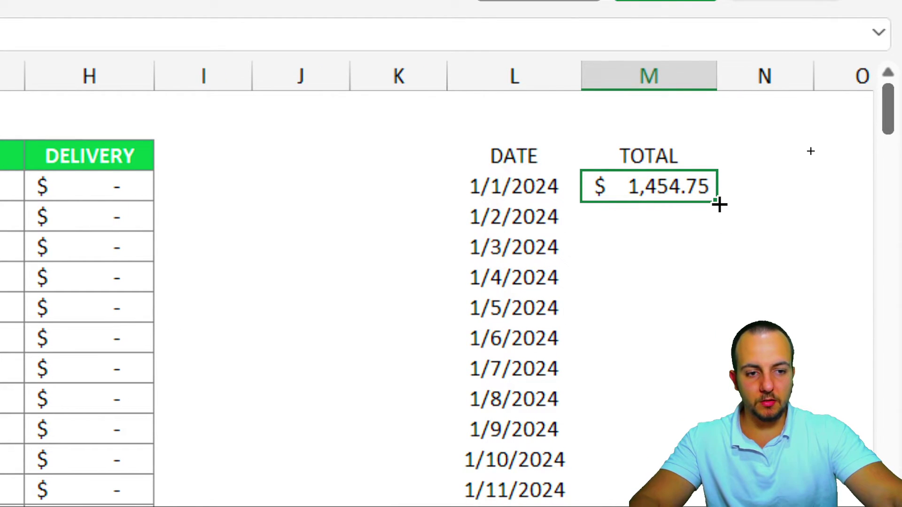
pyautogui.moveTo(719, 204); pyautogui.dragTo(673, 506)
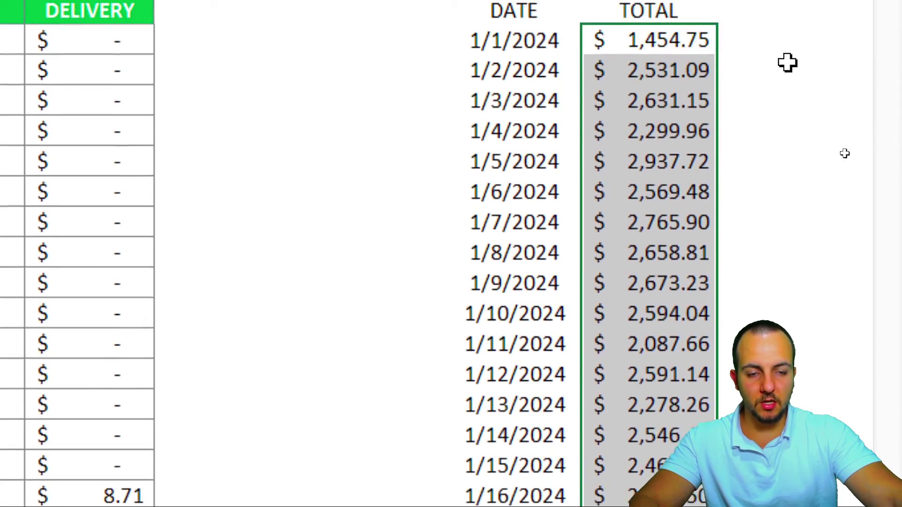
# - Check the side table's headers and first rows, e.g. $2,531.09 for 1/2/2024
pyautogui.click(634, 92)
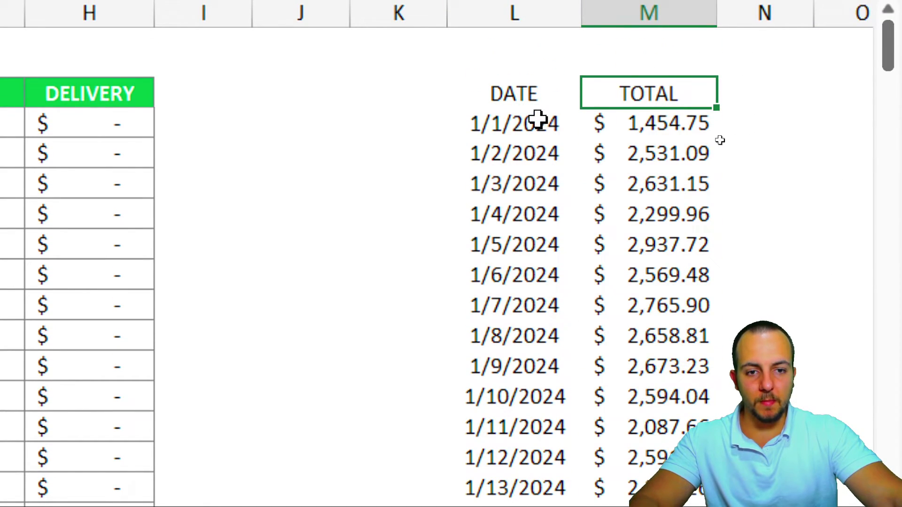
pyautogui.moveTo(537, 123); pyautogui.dragTo(610, 123)
pyautogui.moveTo(538, 146); pyautogui.dragTo(588, 148)
pyautogui.moveTo(540, 185); pyautogui.dragTo(620, 185)
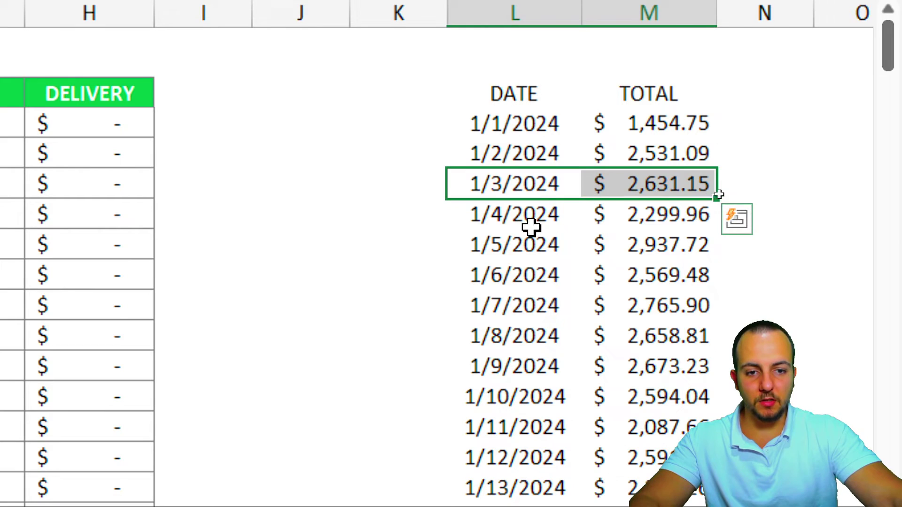
pyautogui.moveTo(527, 221); pyautogui.dragTo(620, 220)
pyautogui.click(543, 97)
pyautogui.click(506, 133)
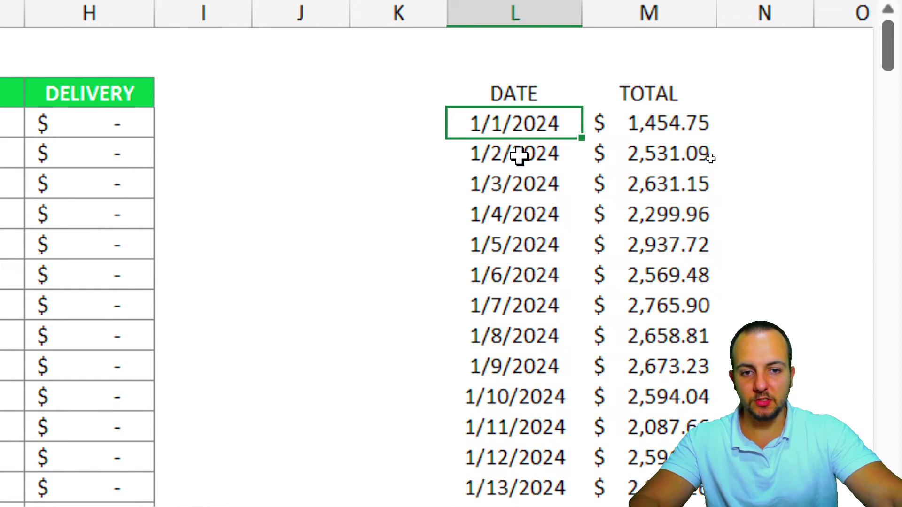
pyautogui.click(519, 152)
pyautogui.click(536, 94)
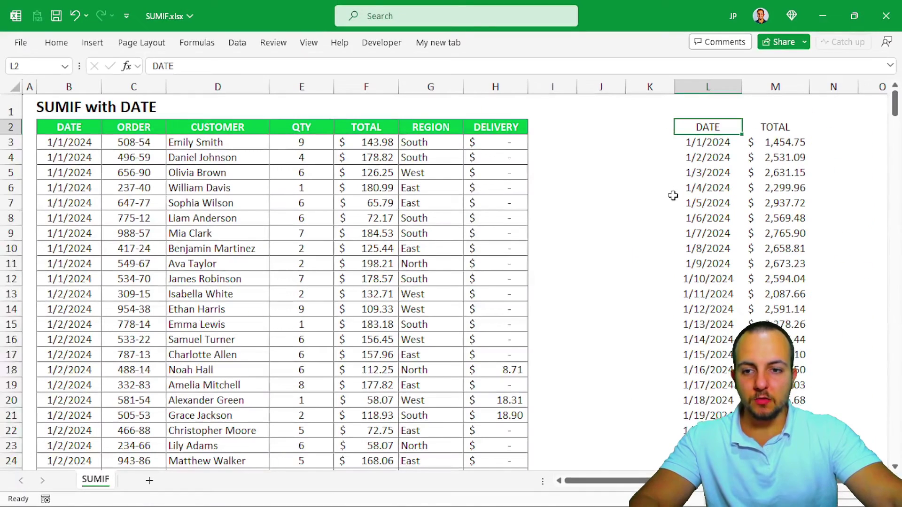